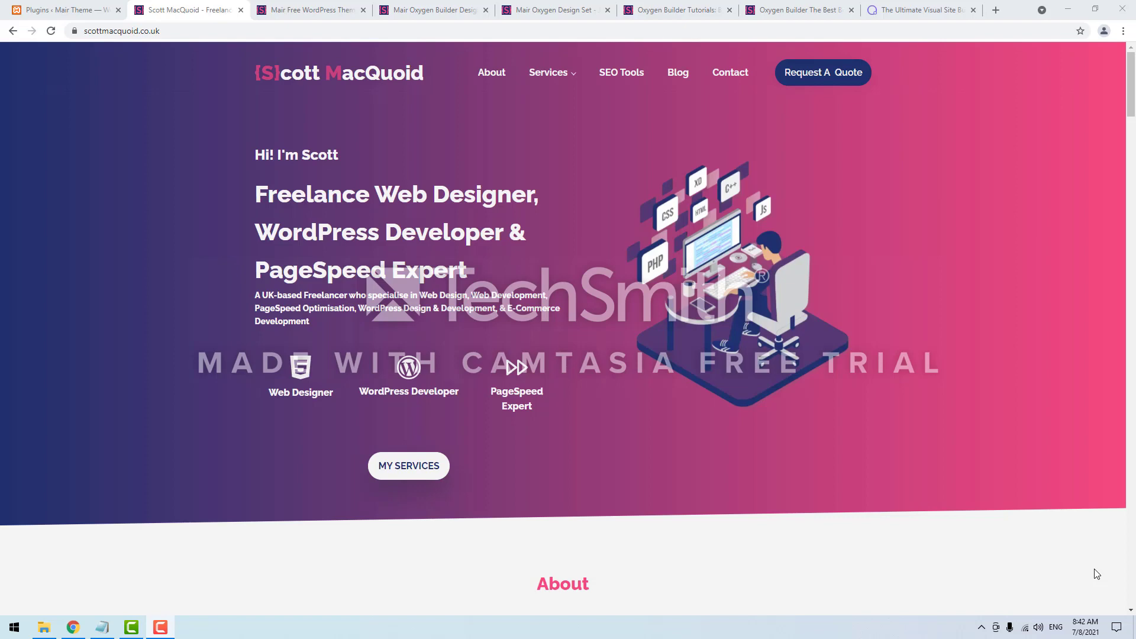
Step: Switch to the 'The Ultimate Visual Site Builder' tab showing oxygenbuilder.com
{"action": "left_click", "coordinate": [895, 6]}
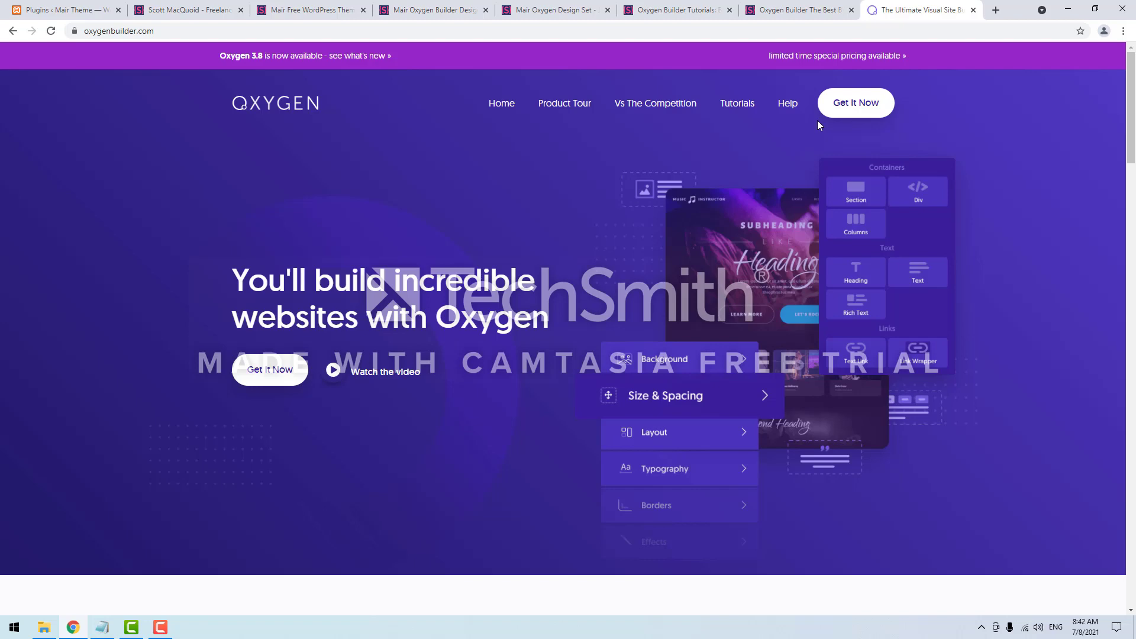
Step: View the Oxygen tutorials and Oxygen Builder article tabs, then scroll through the Mair design set page
{"action": "left_click", "coordinate": [659, 5]}
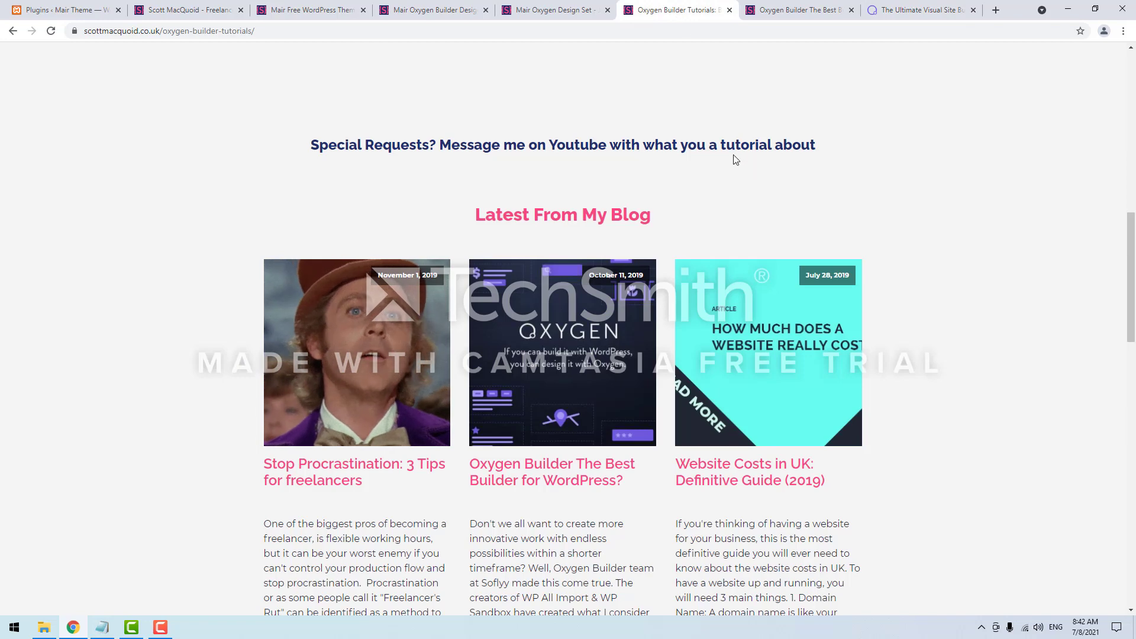
{"action": "left_click", "coordinate": [796, 9]}
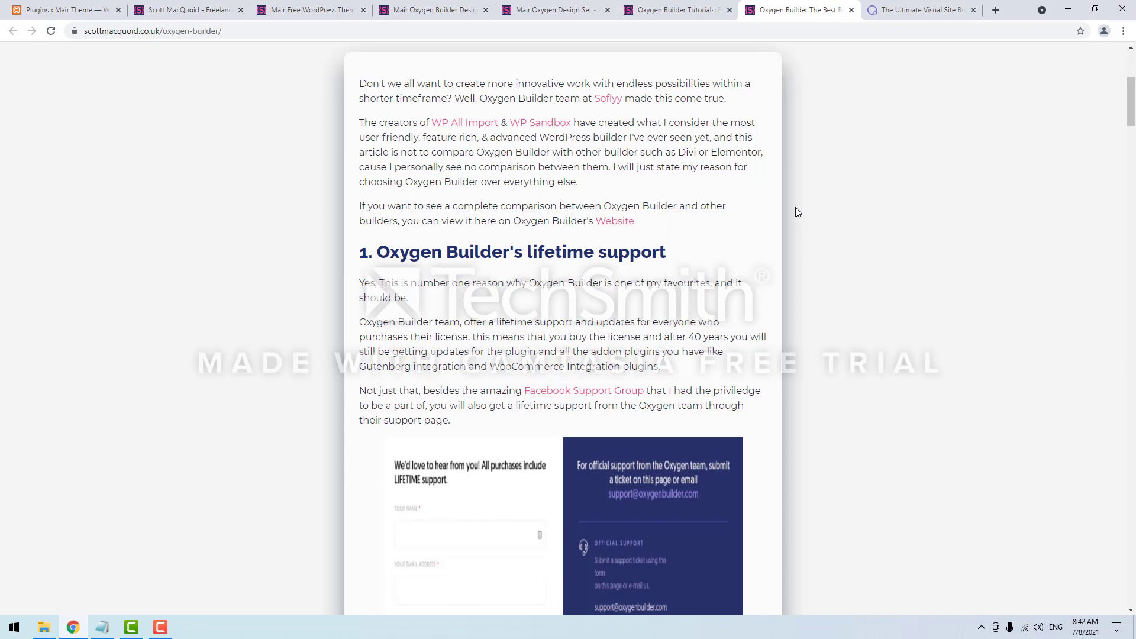
{"action": "left_click", "coordinate": [580, 11]}
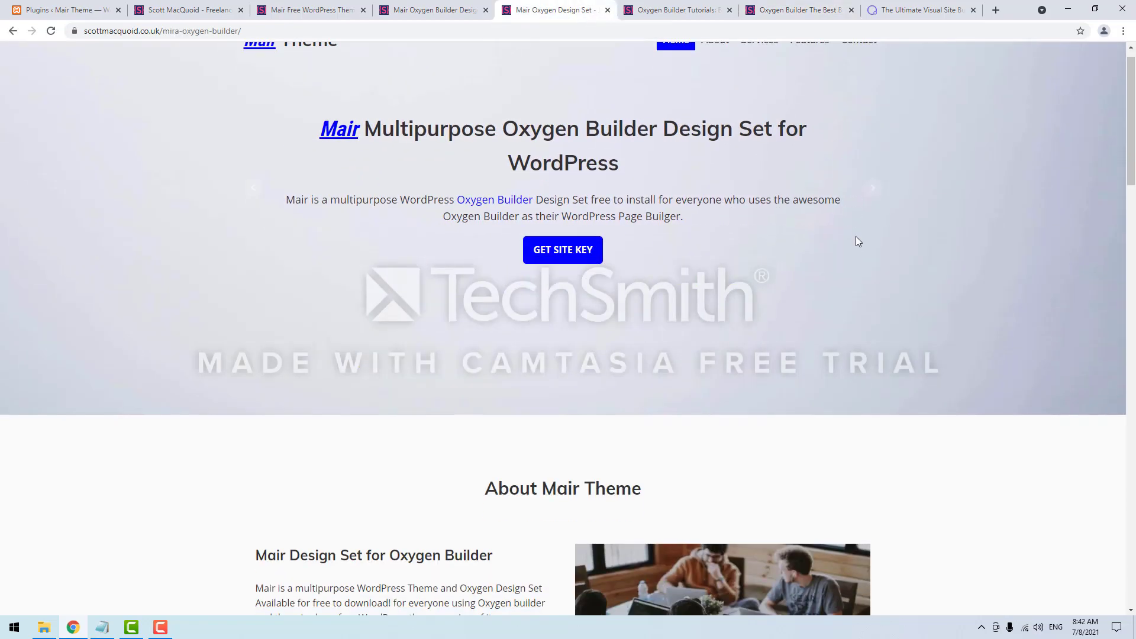
{"action": "scroll", "coordinate": [939, 261], "scroll_direction": "down", "scroll_amount": 9}
{"action": "scroll", "coordinate": [944, 272], "scroll_direction": "down", "scroll_amount": 2}
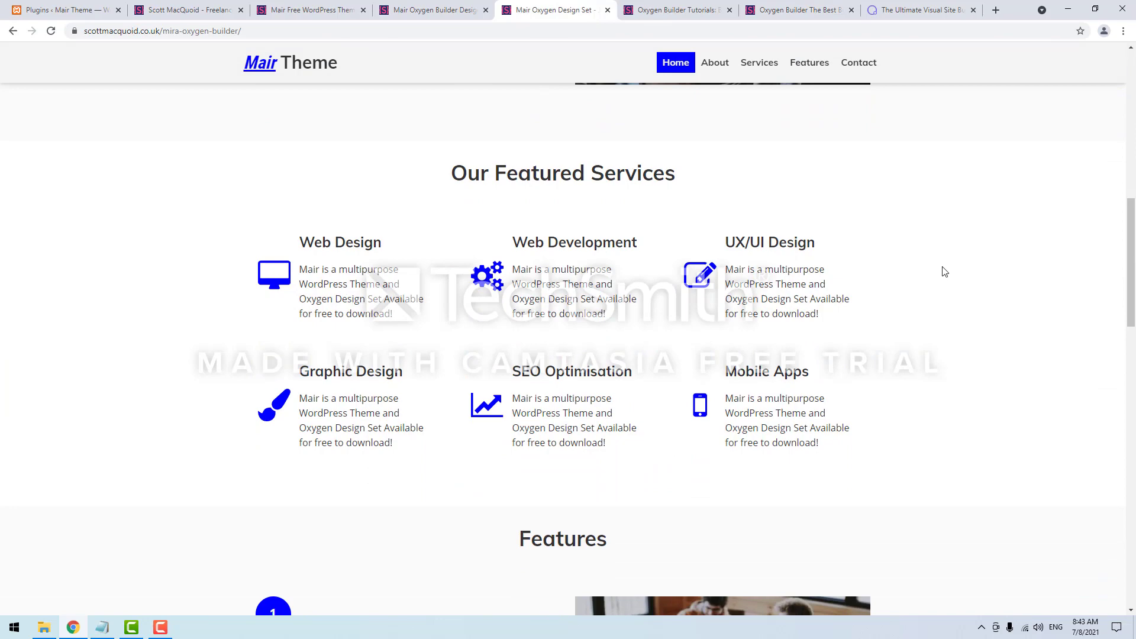
{"action": "scroll", "coordinate": [944, 272], "scroll_direction": "down", "scroll_amount": 2}
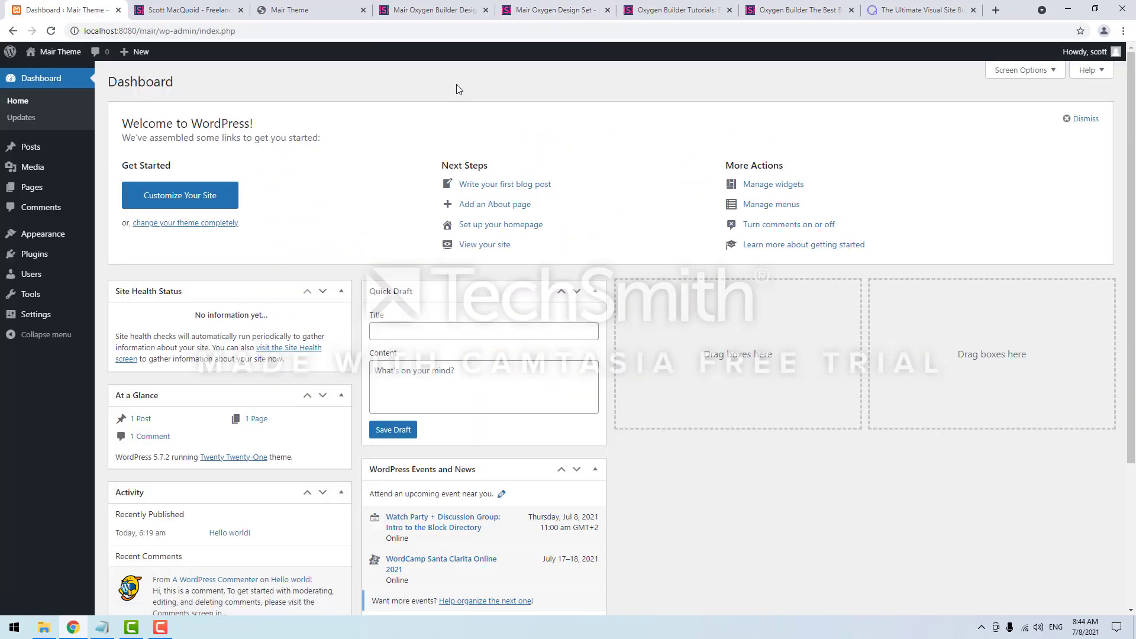
Step: Upload oxygen.3.8.zip from Downloads through Plugins > Add New and install it
{"action": "mouse_move", "coordinate": [99, 255]}
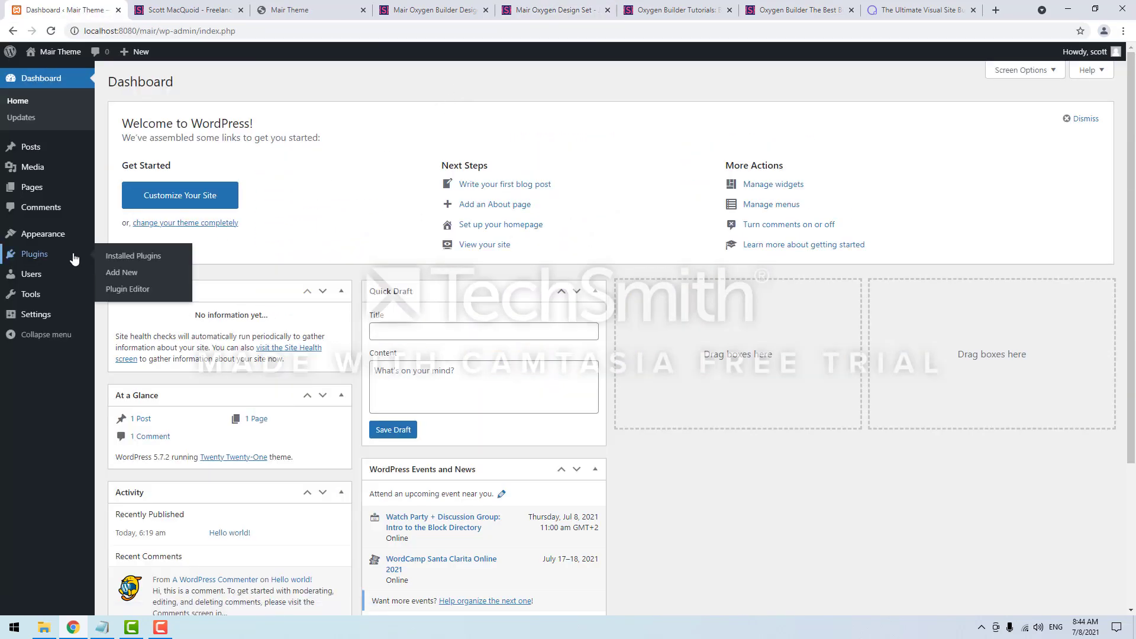
{"action": "left_click", "coordinate": [133, 274]}
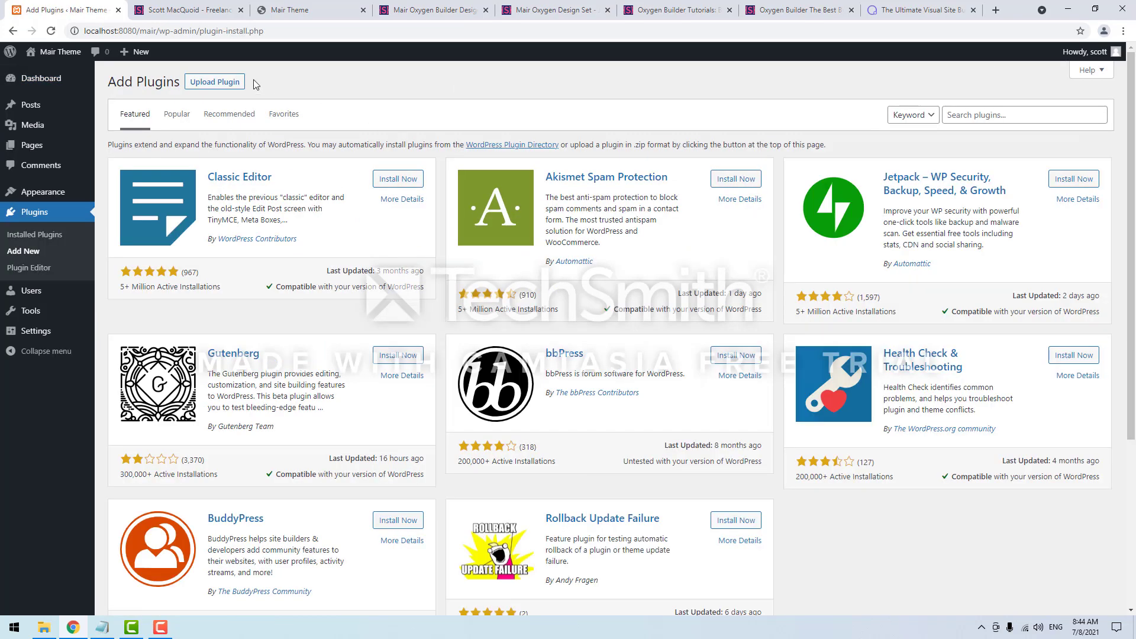
{"action": "left_click", "coordinate": [227, 83]}
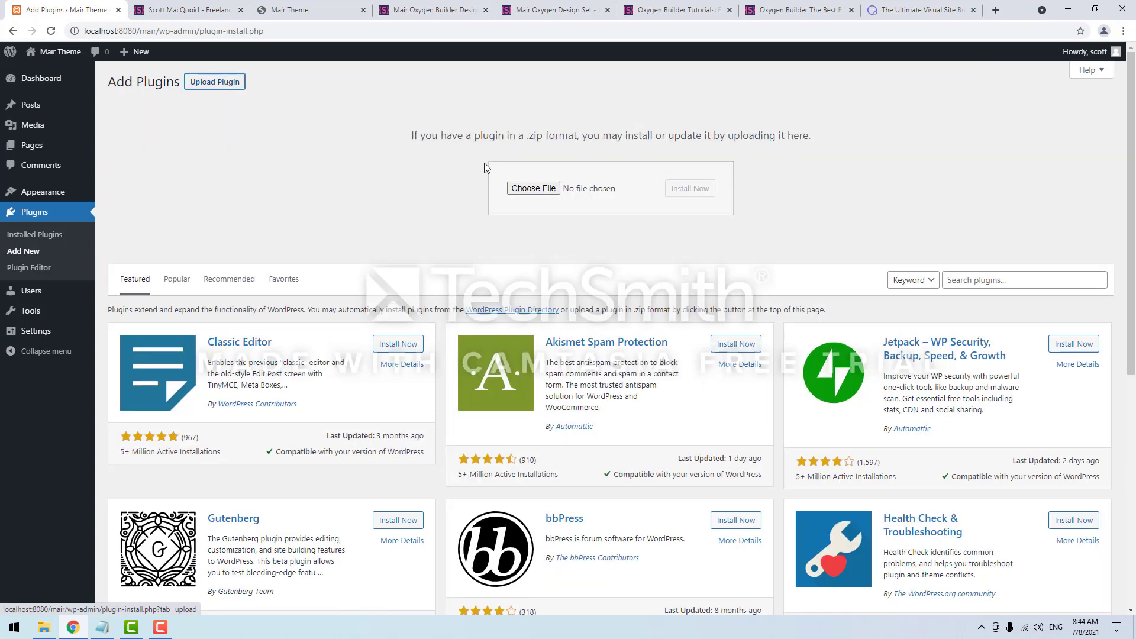
{"action": "left_click", "coordinate": [541, 189]}
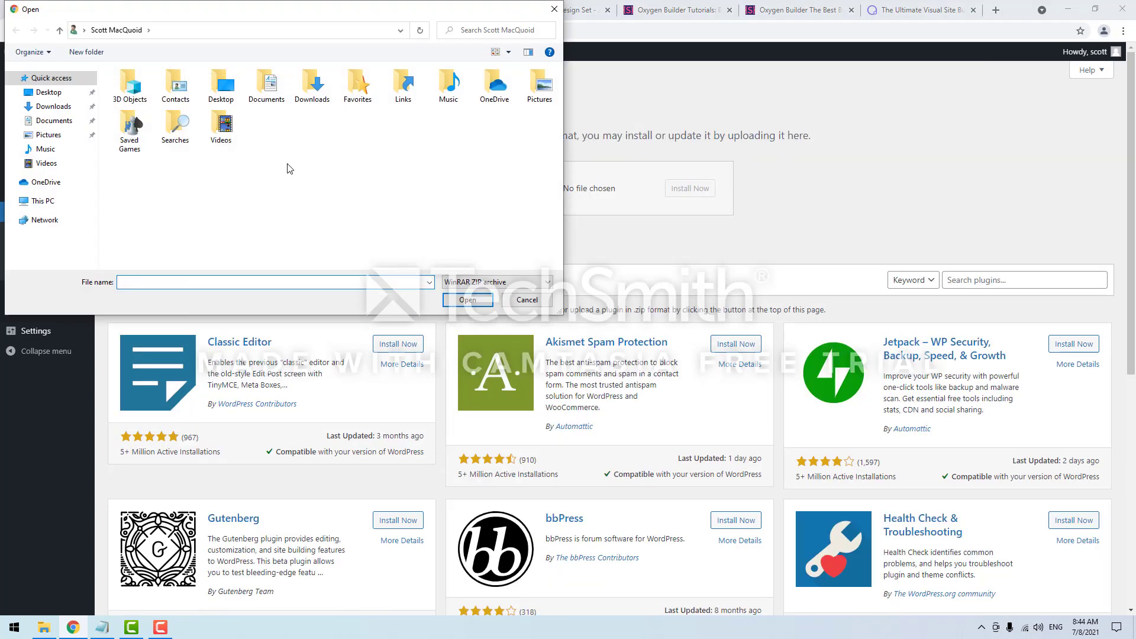
{"action": "left_click", "coordinate": [60, 107]}
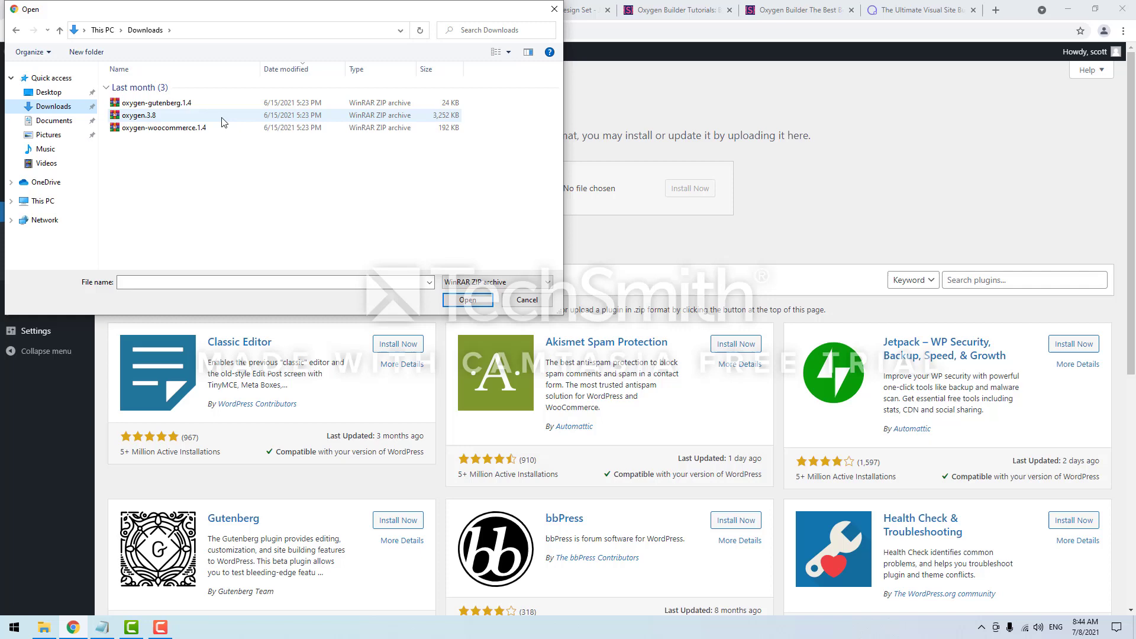
{"action": "double_click", "coordinate": [216, 117]}
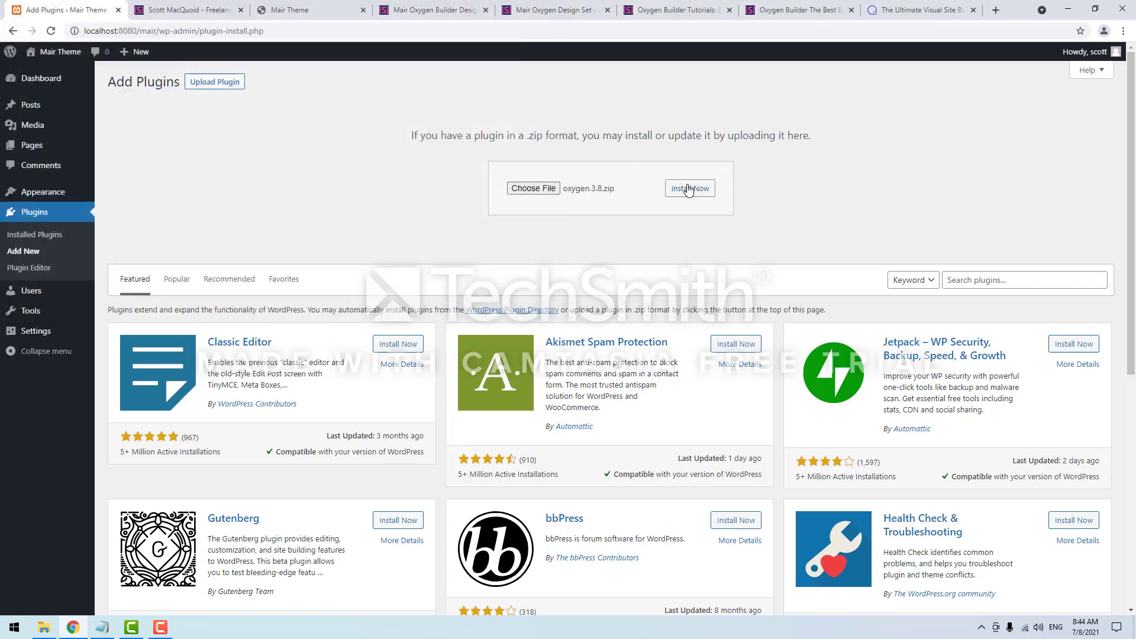
{"action": "left_click", "coordinate": [688, 188]}
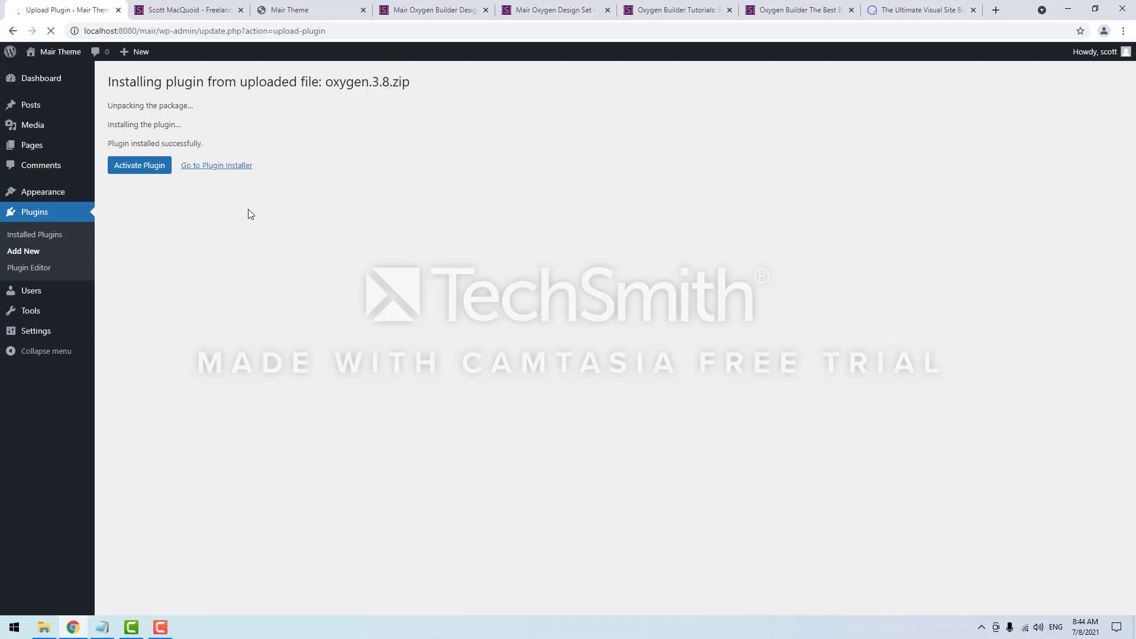
Step: Activate the Oxygen plugin and choose Browse Library under Premade Website
{"action": "left_click", "coordinate": [147, 170]}
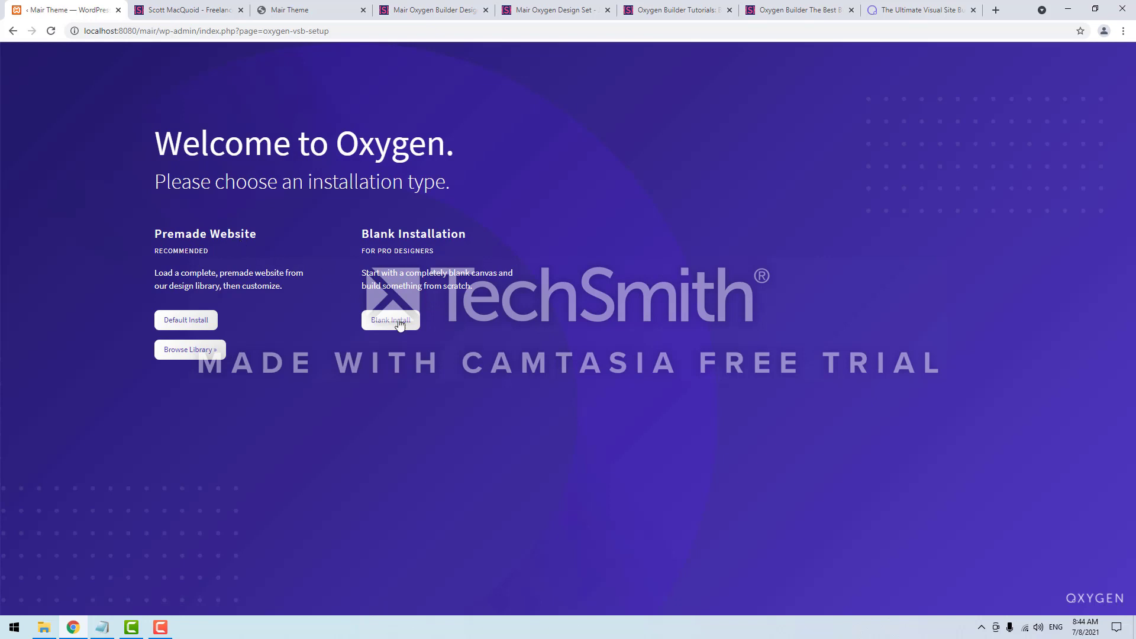
{"action": "left_click", "coordinate": [199, 352]}
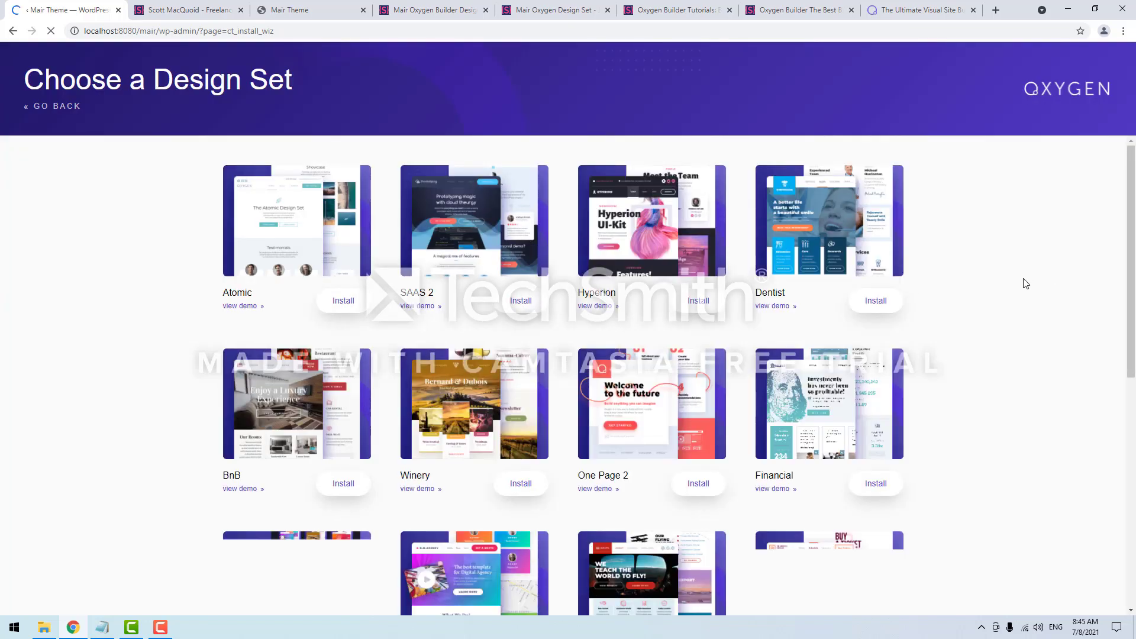
Step: Scroll the design set grid and the Atomic demo site down to its footer
{"action": "scroll", "coordinate": [1024, 284], "scroll_direction": "down", "scroll_amount": 3}
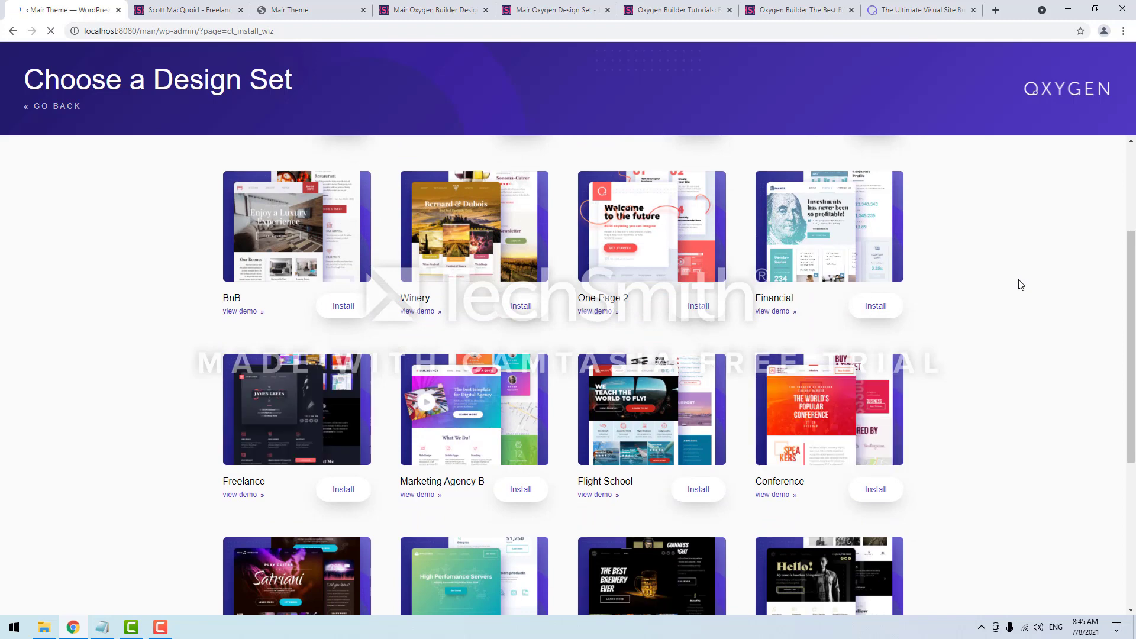
{"action": "scroll", "coordinate": [1021, 285], "scroll_direction": "down", "scroll_amount": 5}
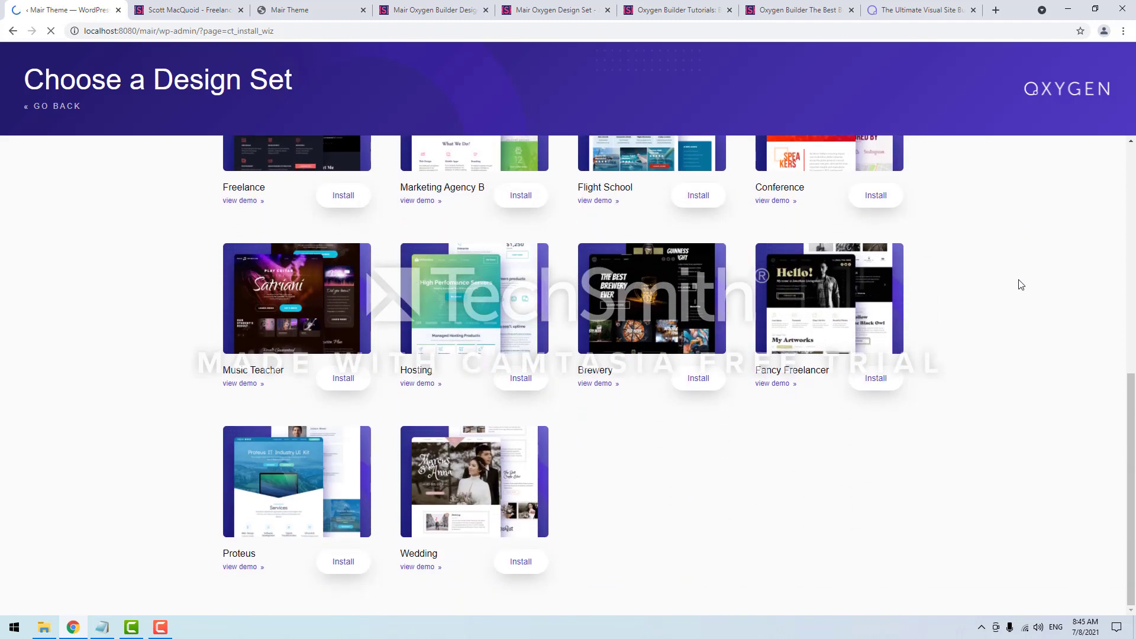
{"action": "scroll", "coordinate": [1021, 284], "scroll_direction": "up", "scroll_amount": 2}
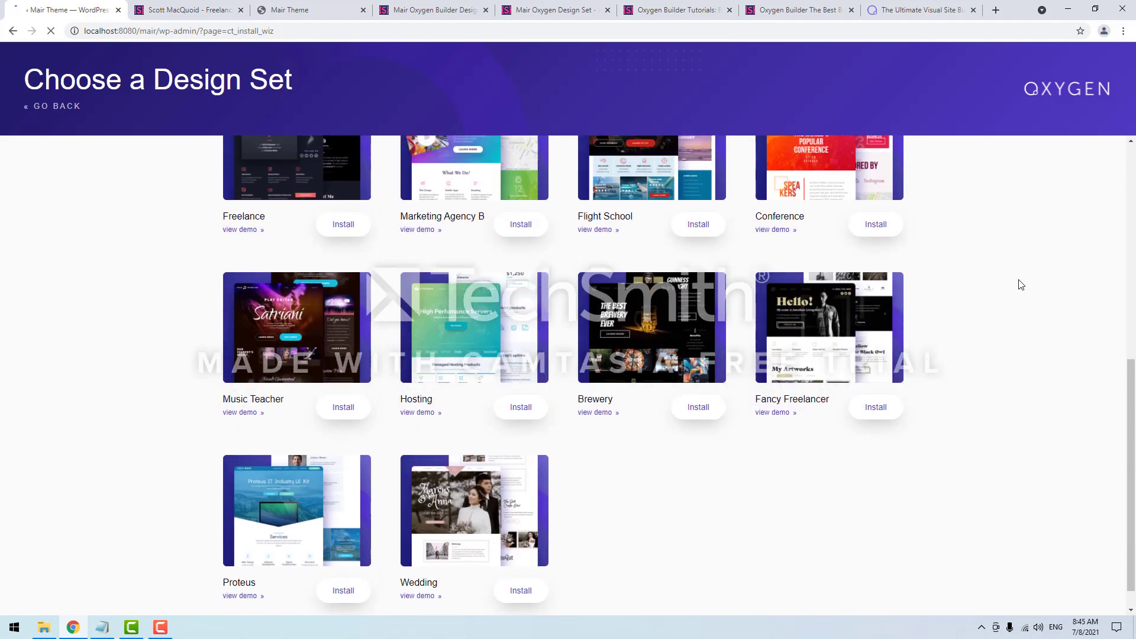
{"action": "scroll", "coordinate": [1021, 284], "scroll_direction": "up", "scroll_amount": 4}
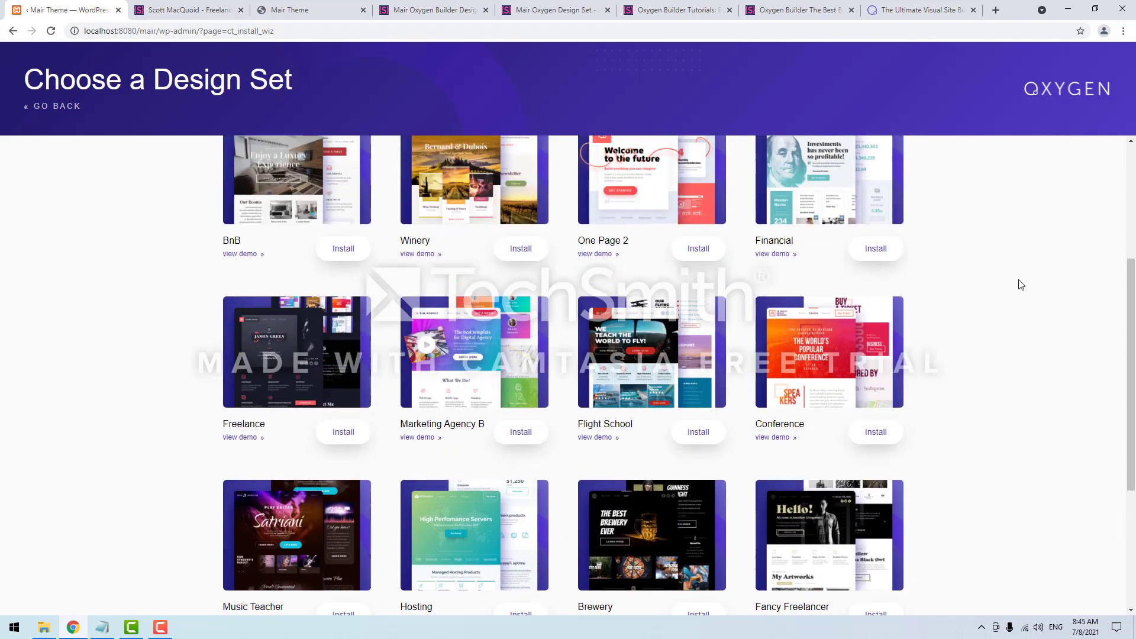
{"action": "scroll", "coordinate": [1021, 285], "scroll_direction": "up", "scroll_amount": 2}
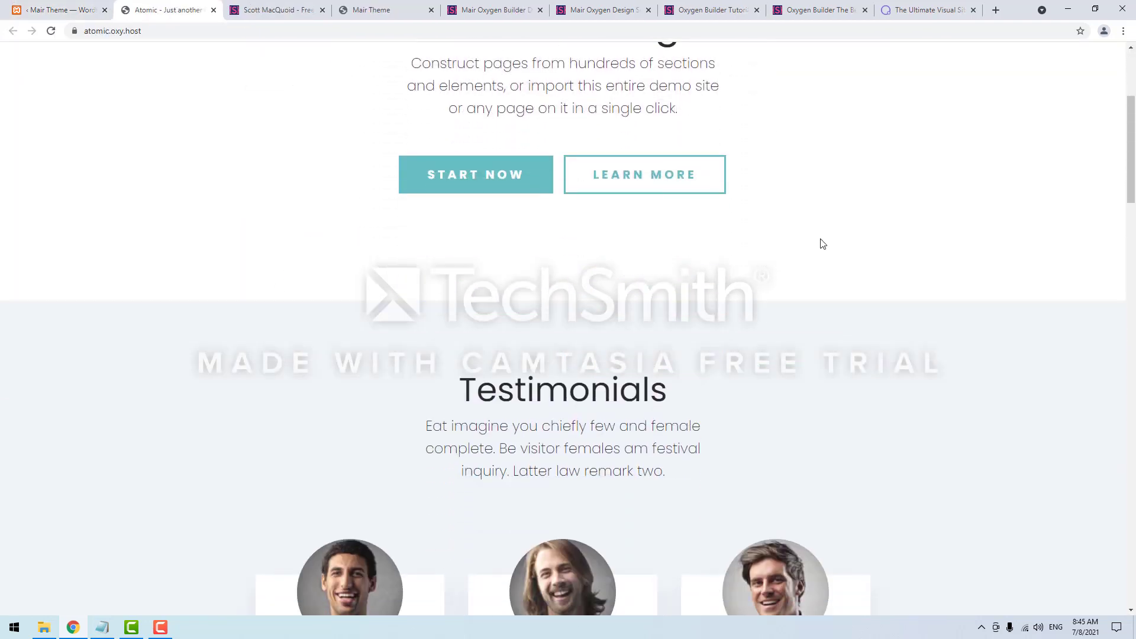
{"action": "scroll", "coordinate": [944, 227], "scroll_direction": "down", "scroll_amount": 3}
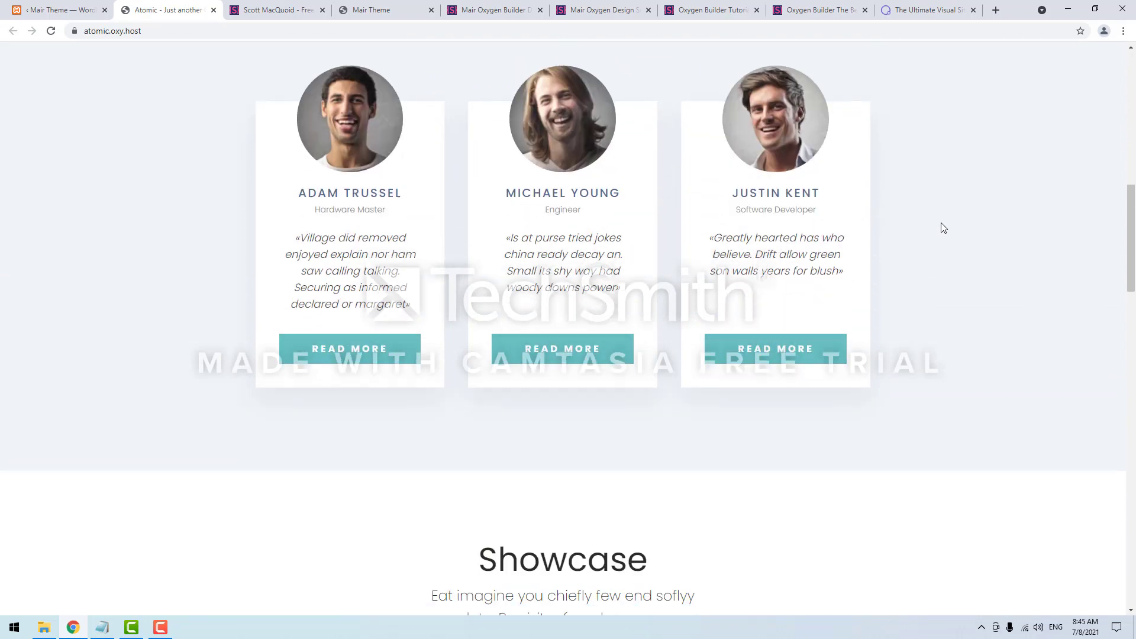
{"action": "scroll", "coordinate": [943, 228], "scroll_direction": "down", "scroll_amount": 4}
{"action": "scroll", "coordinate": [943, 228], "scroll_direction": "down", "scroll_amount": 4}
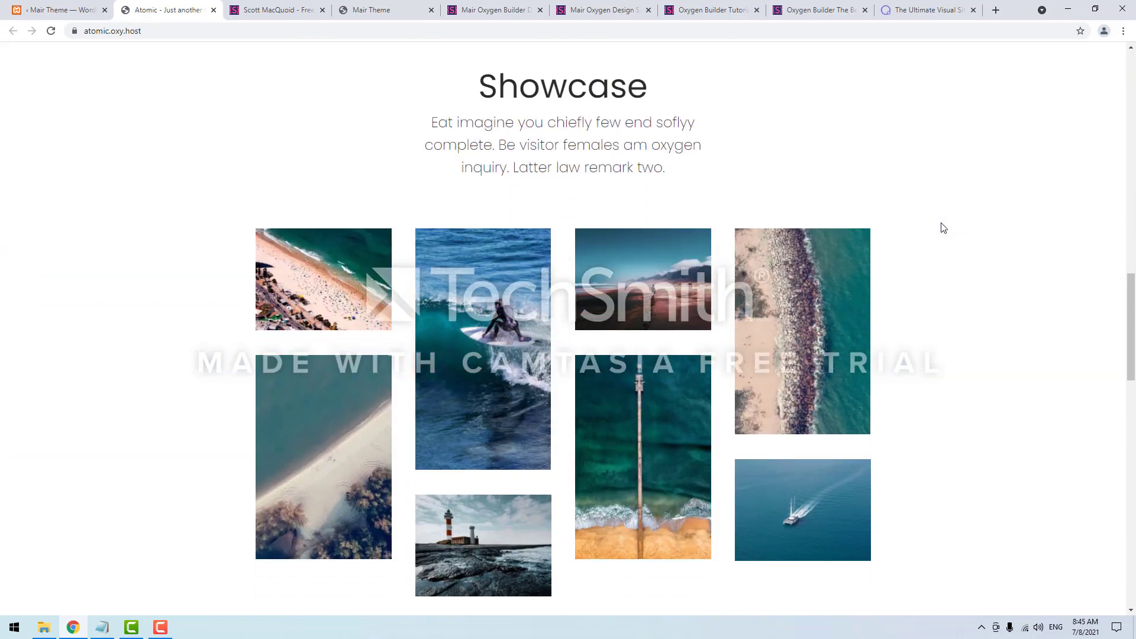
{"action": "scroll", "coordinate": [823, 234], "scroll_direction": "down", "scroll_amount": 2}
{"action": "scroll", "coordinate": [616, 278], "scroll_direction": "down", "scroll_amount": 10}
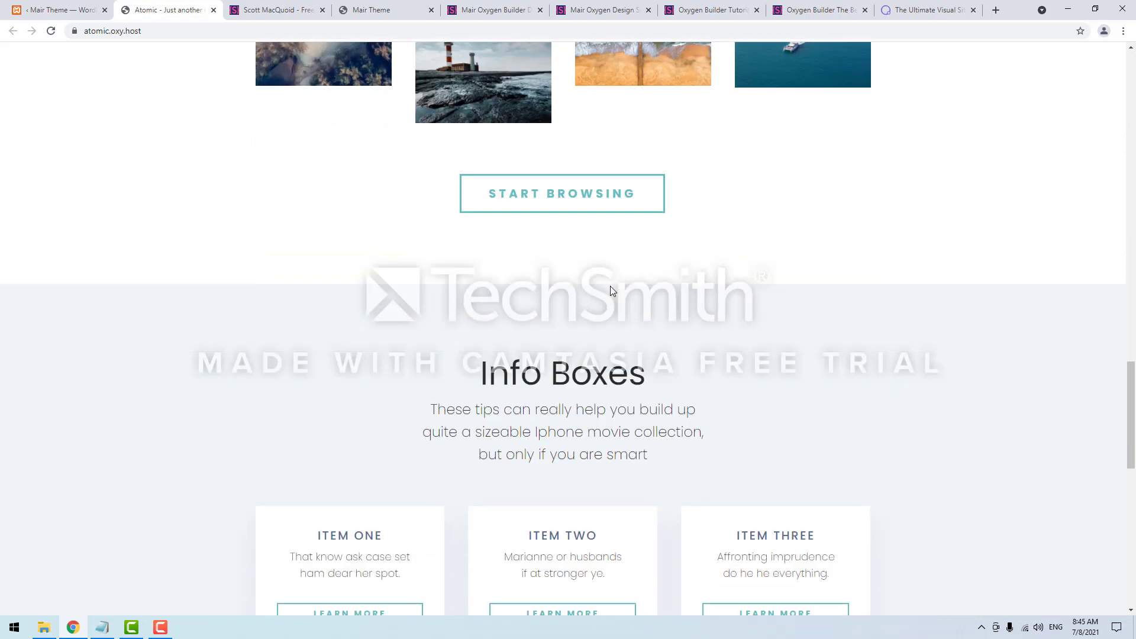
{"action": "scroll", "coordinate": [549, 379], "scroll_direction": "down", "scroll_amount": 6}
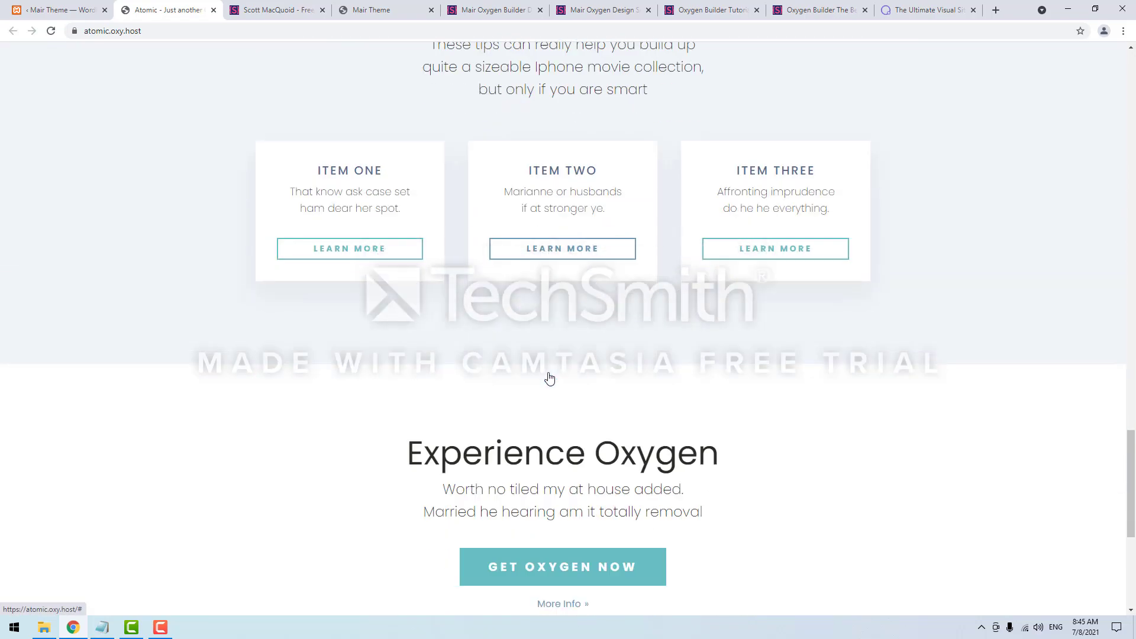
{"action": "scroll", "coordinate": [545, 373], "scroll_direction": "down", "scroll_amount": 2}
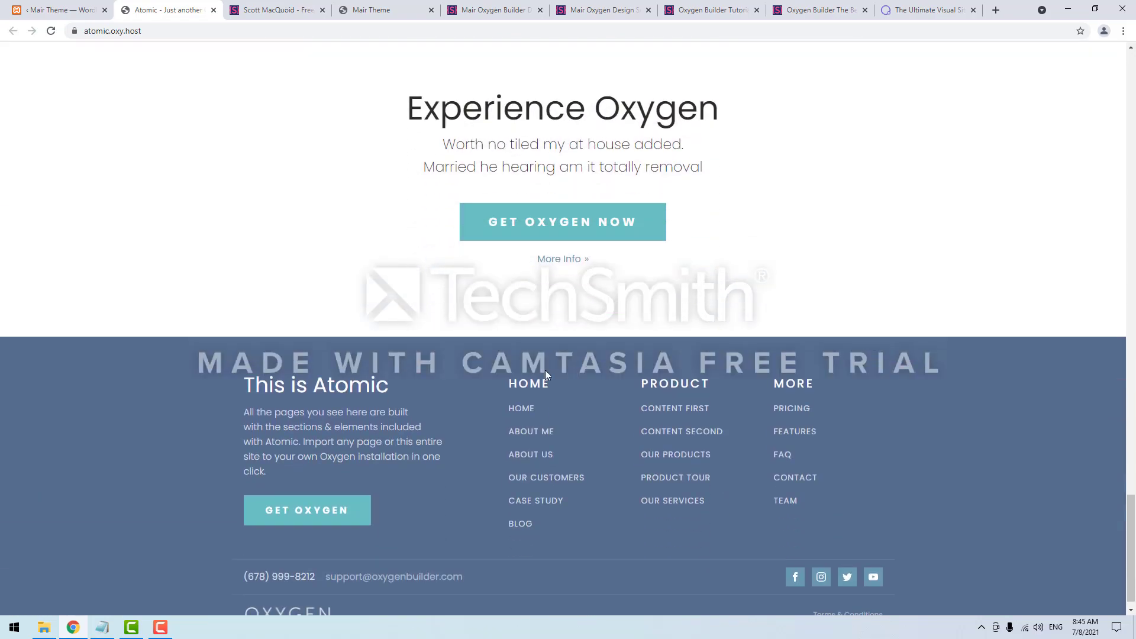
Step: Return to the WordPress tab and leave the design set chooser for the Oxygen home page
{"action": "left_click", "coordinate": [63, 8]}
{"action": "left_click", "coordinate": [54, 106]}
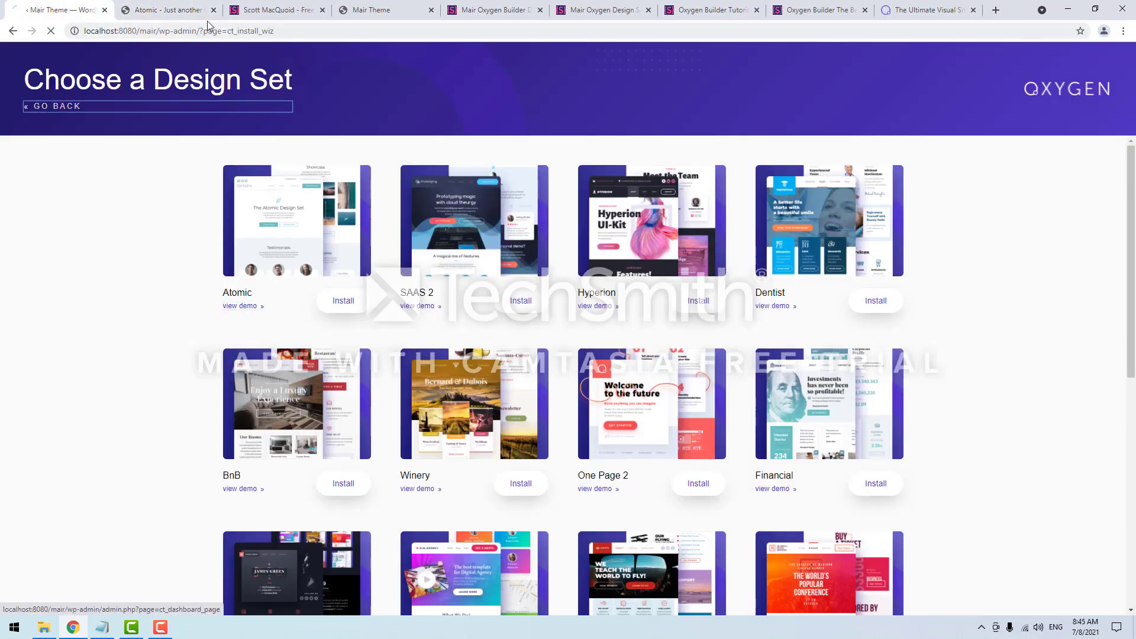
{"action": "left_click", "coordinate": [213, 10]}
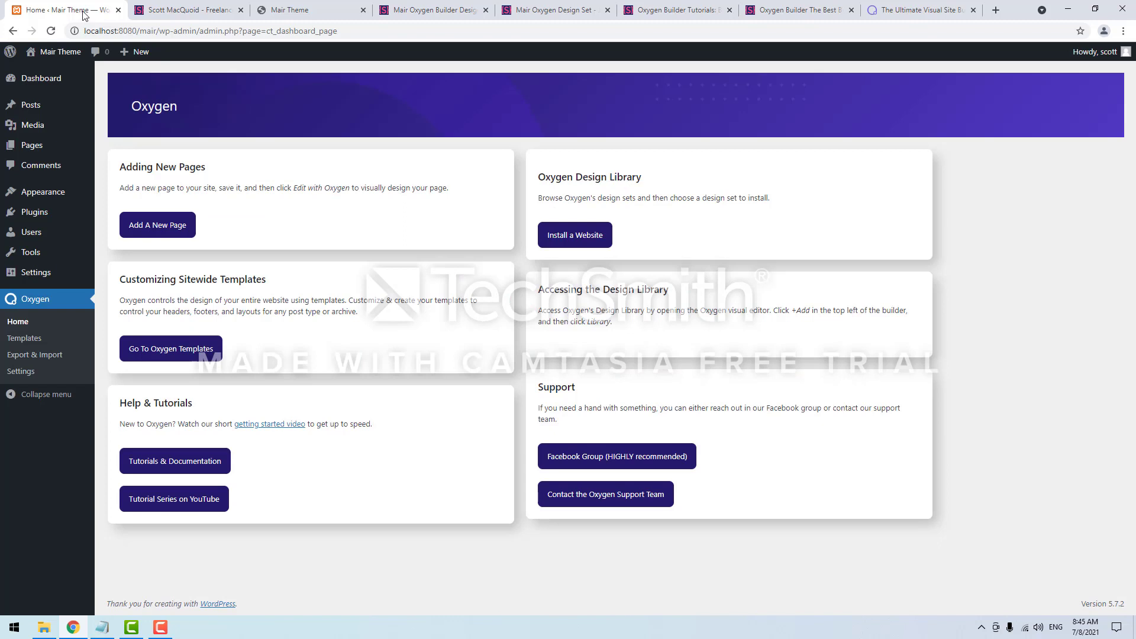
Step: Close the other browser tabs and show the License tab of Oxygen Settings
{"action": "right_click", "coordinate": [82, 15]}
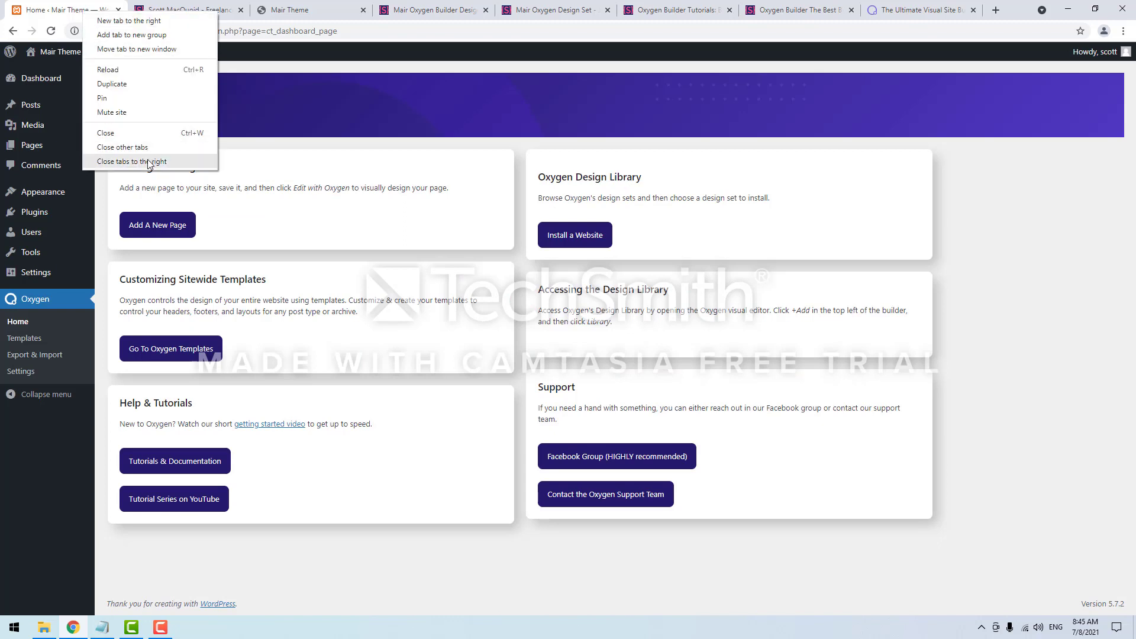
{"action": "left_click", "coordinate": [148, 161]}
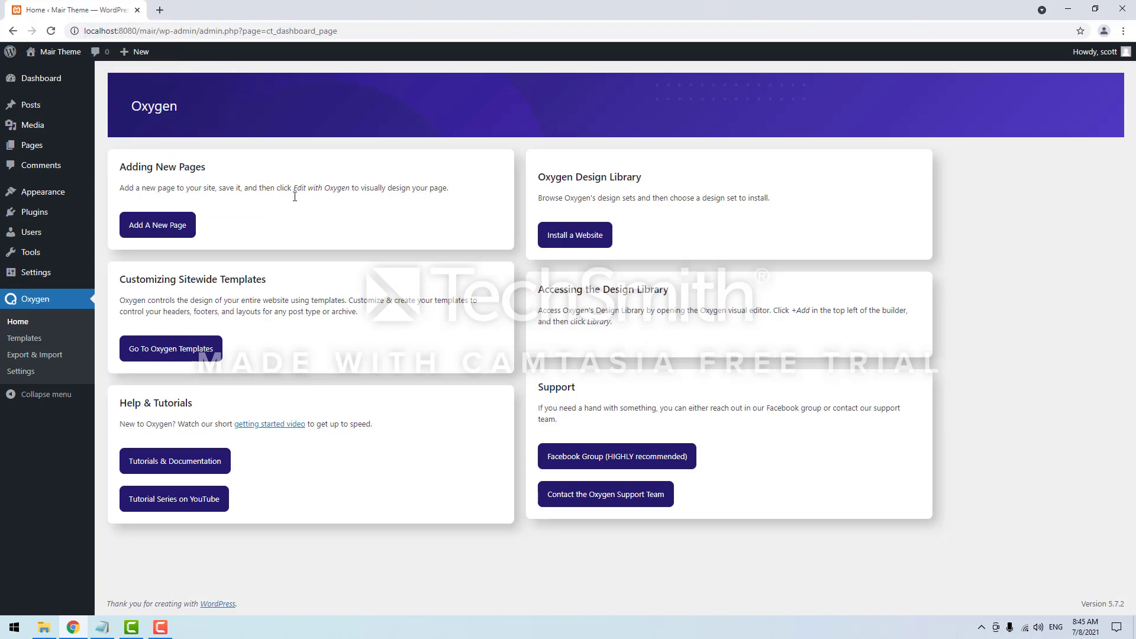
{"action": "left_click", "coordinate": [30, 374]}
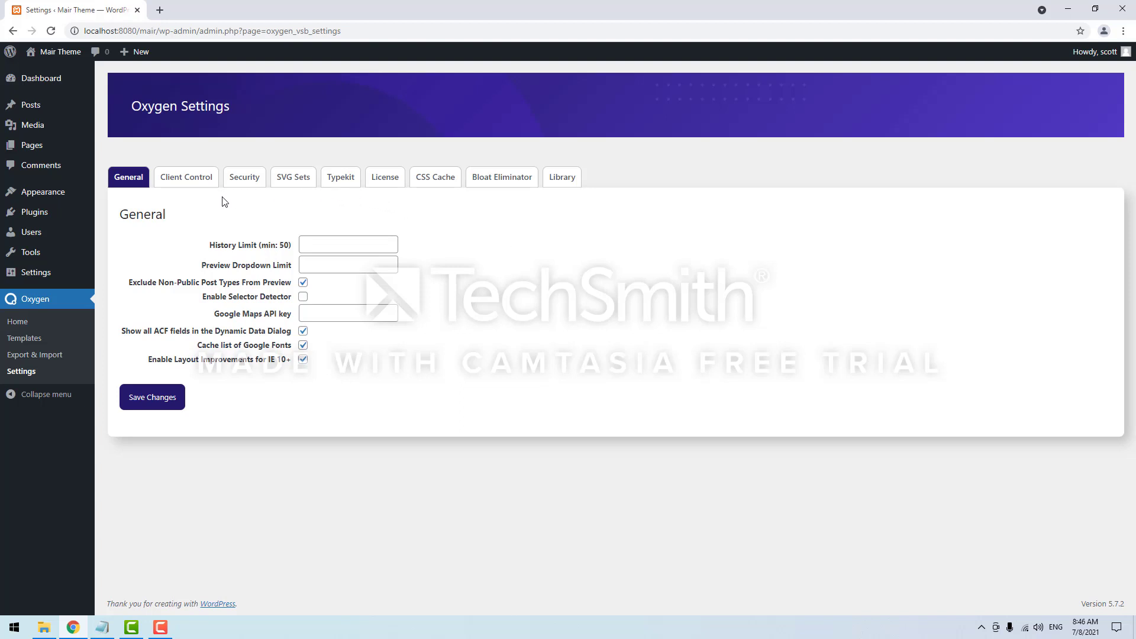
{"action": "left_click", "coordinate": [390, 180]}
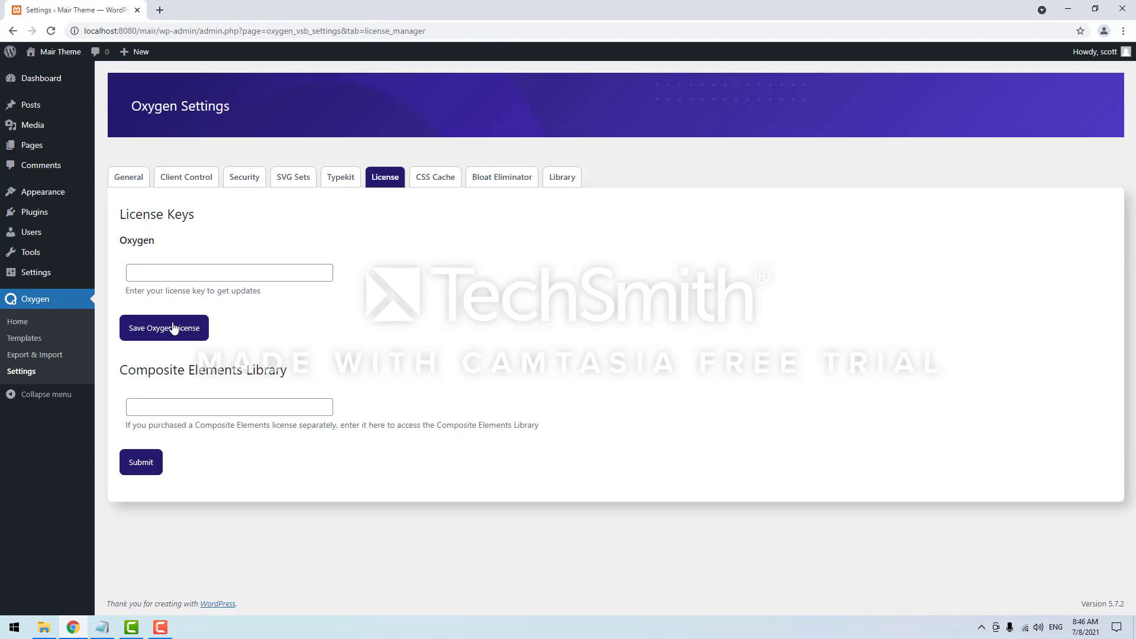
Step: Enable 'Make this WordPress Install a Design Set' on the Library tab and save the change
{"action": "left_click", "coordinate": [563, 177]}
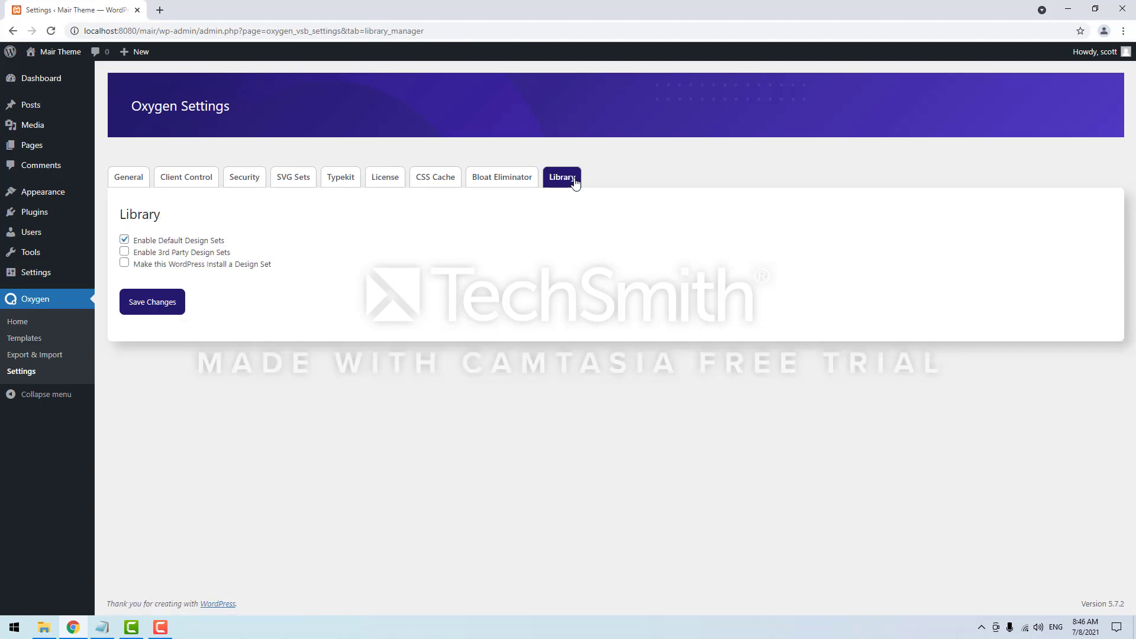
{"action": "left_click", "coordinate": [127, 264]}
{"action": "left_click", "coordinate": [159, 306]}
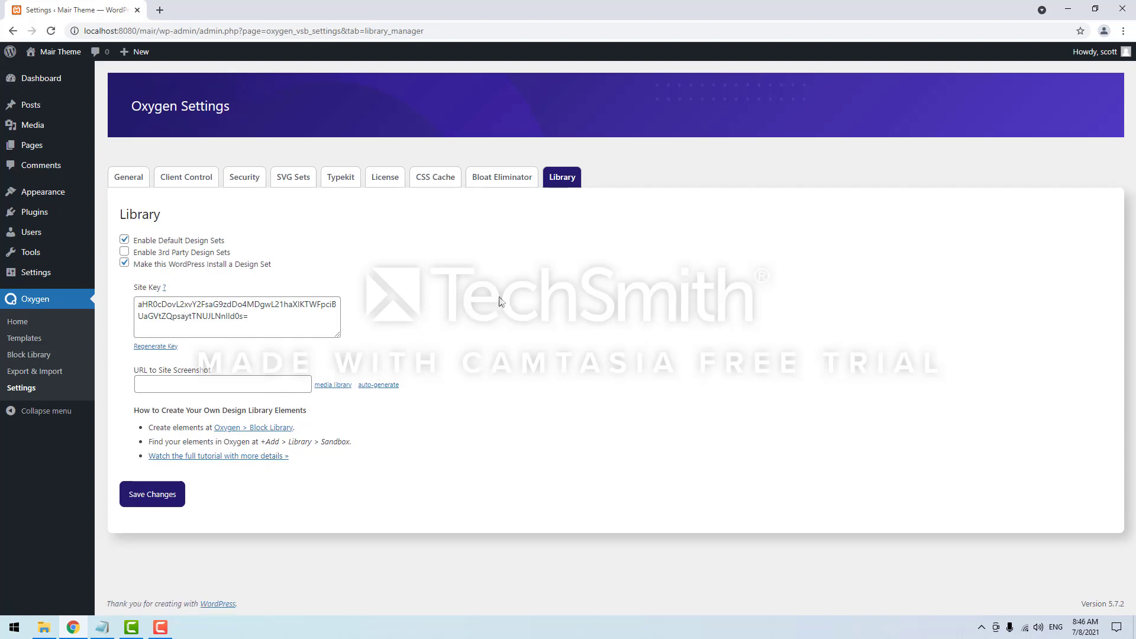
Step: Go to Oxygen > Templates in the WordPress admin sidebar
{"action": "left_click", "coordinate": [39, 339]}
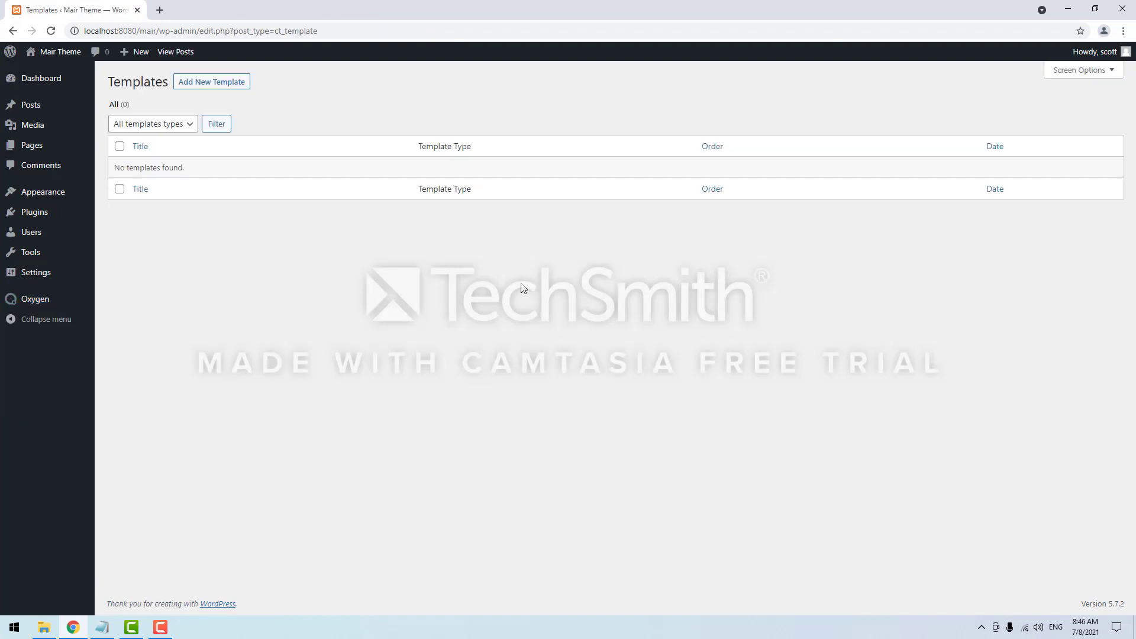